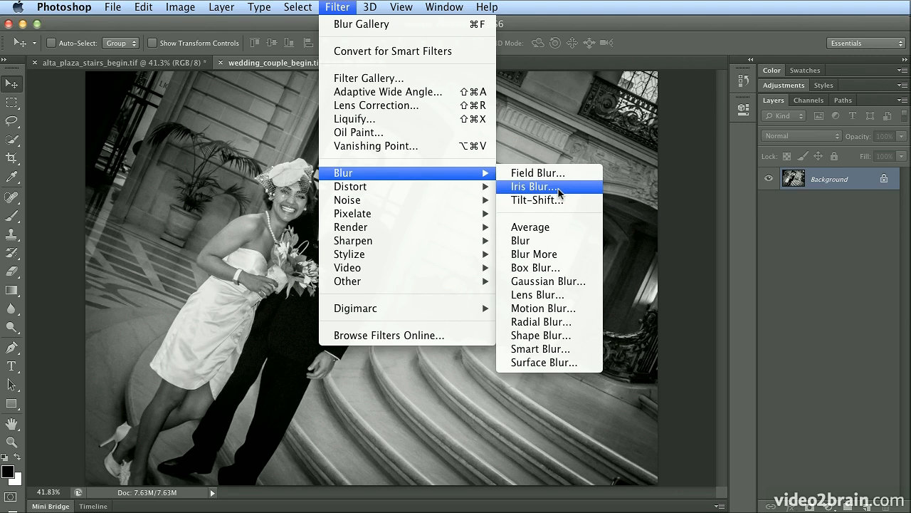
Start an Iris Blur, centre its pin between the couple's heads and adjust the inner feather points around them
{"action": "left_click", "coordinate": [558, 189]}
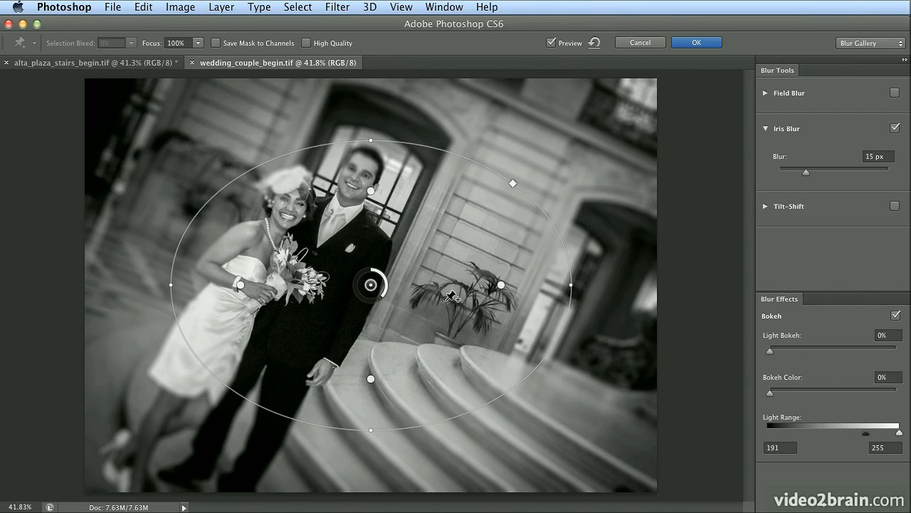
{"action": "left_click_drag", "start_coordinate": [373, 289], "coordinate": [314, 235]}
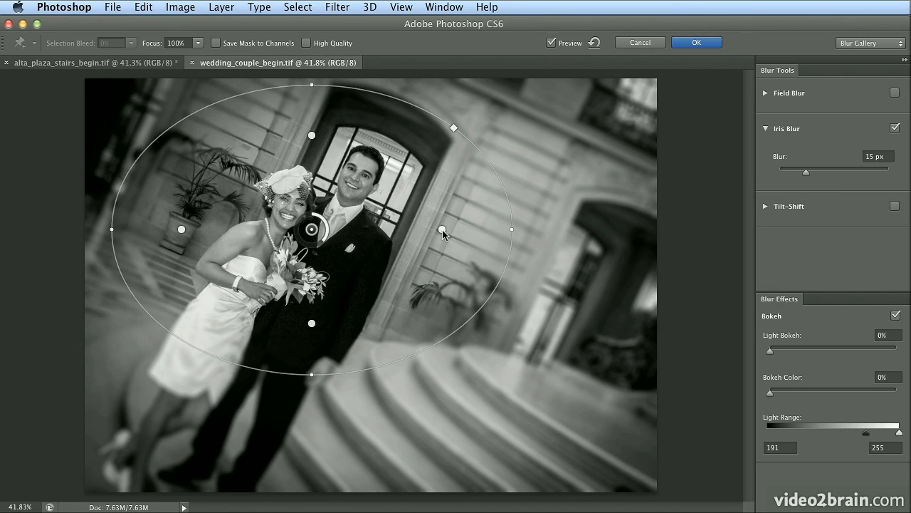
{"action": "left_click_drag", "start_coordinate": [442, 228], "coordinate": [383, 235]}
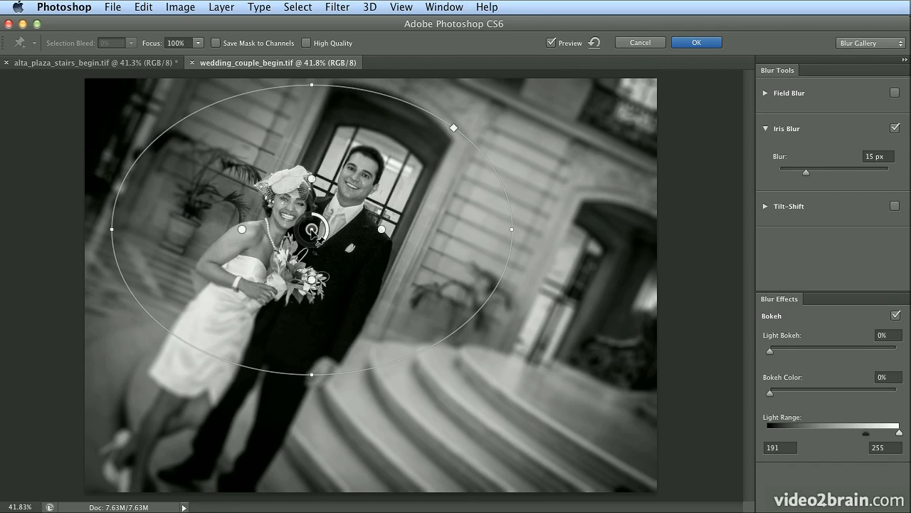
{"action": "left_click_drag", "start_coordinate": [314, 230], "coordinate": [317, 218]}
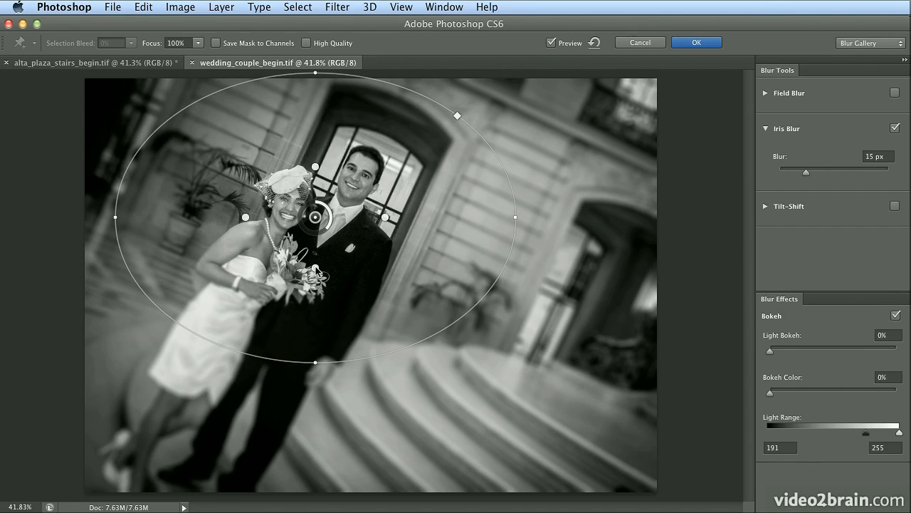
{"action": "left_click_drag", "start_coordinate": [316, 272], "coordinate": [316, 290]}
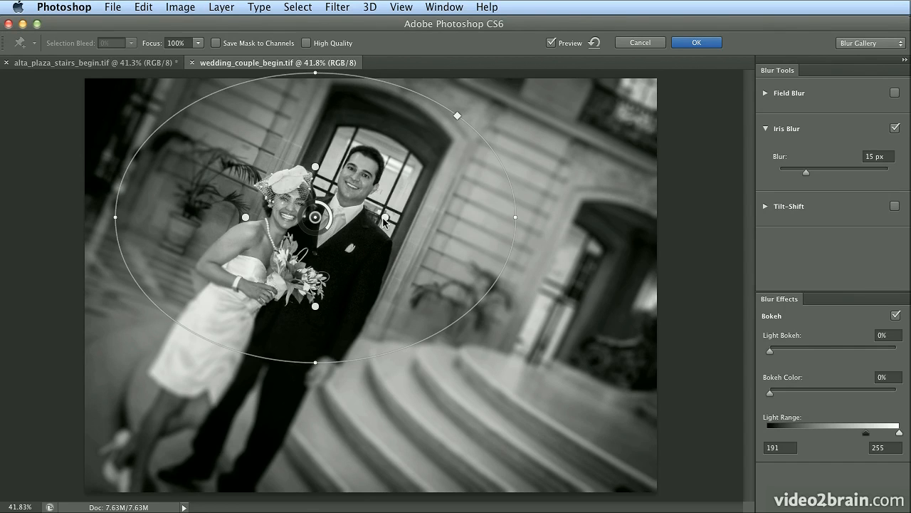
{"action": "left_click_drag", "start_coordinate": [398, 221], "coordinate": [414, 220]}
Set the iris blur to 16 px, then shrink the ellipse around the couple and tilt it counterclockwise
{"action": "mouse_move", "coordinate": [807, 173]}
{"action": "left_mouse_down"}
{"action": "mouse_move", "coordinate": [823, 173]}
{"action": "mouse_move", "coordinate": [808, 172]}
{"action": "left_mouse_up"}
{"action": "left_click_drag", "start_coordinate": [501, 164], "coordinate": [466, 169]}
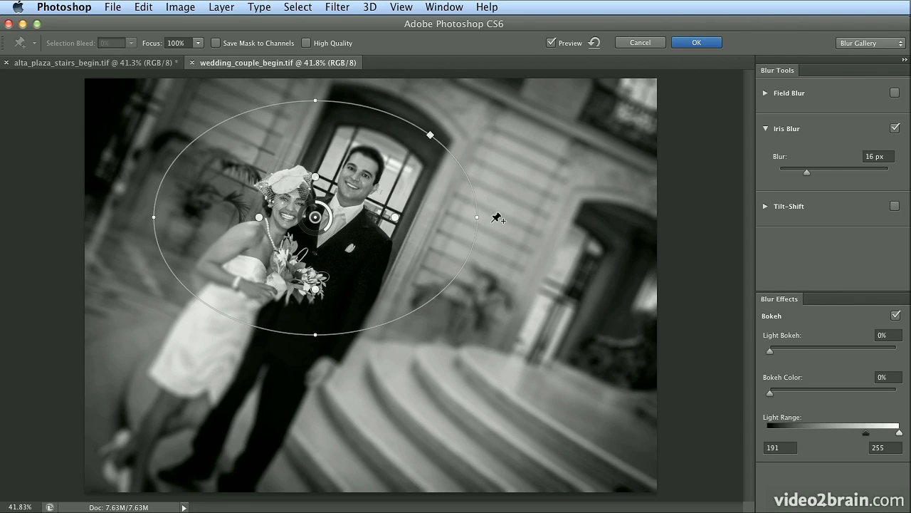
{"action": "left_click_drag", "start_coordinate": [476, 216], "coordinate": [477, 190]}
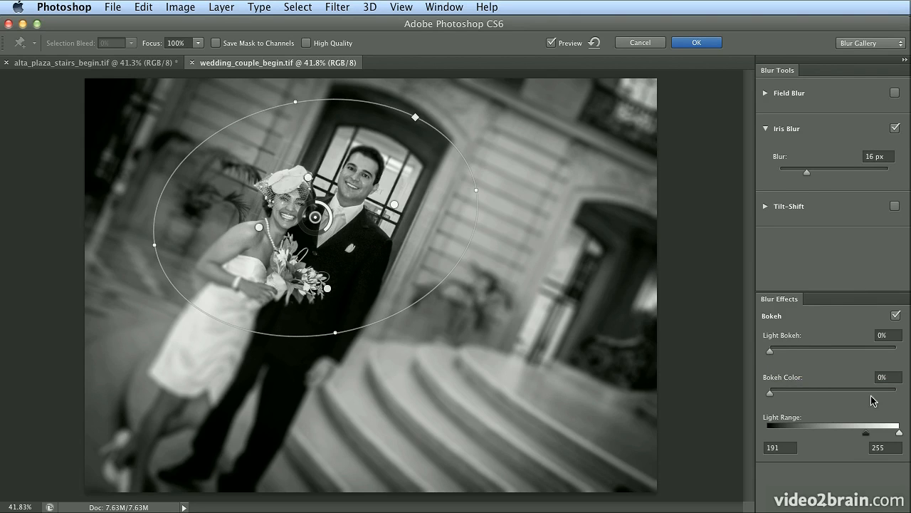
Set Light Bokeh to 17%
{"action": "left_click_drag", "start_coordinate": [769, 355], "coordinate": [819, 354]}
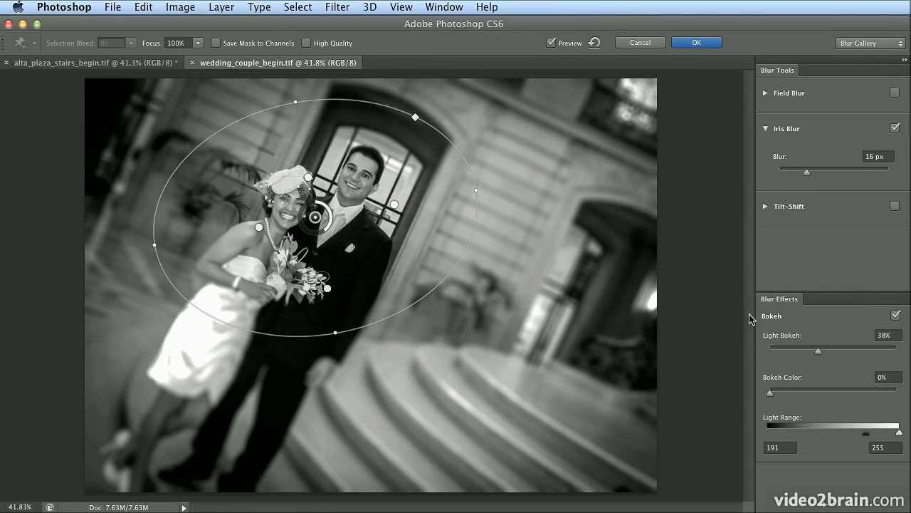
{"action": "left_click_drag", "start_coordinate": [818, 350], "coordinate": [791, 354]}
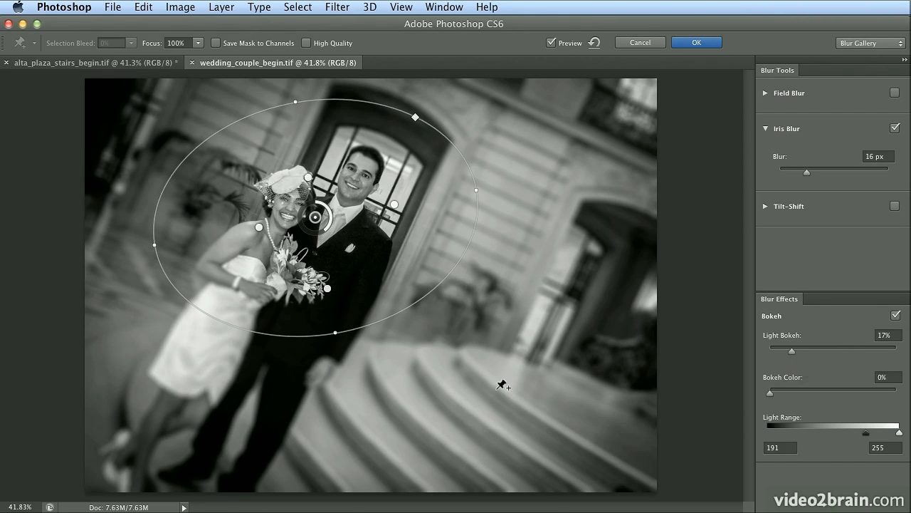
Add a second iris pin over the bride's shoes with an 18 px blur, and tighten its feather points and ellipse
{"action": "left_click", "coordinate": [130, 454]}
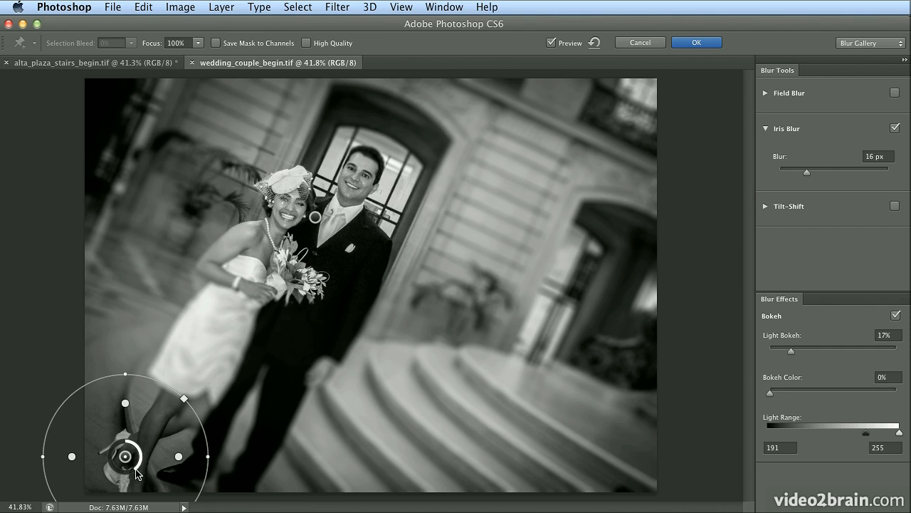
{"action": "left_click_drag", "start_coordinate": [139, 471], "coordinate": [133, 449]}
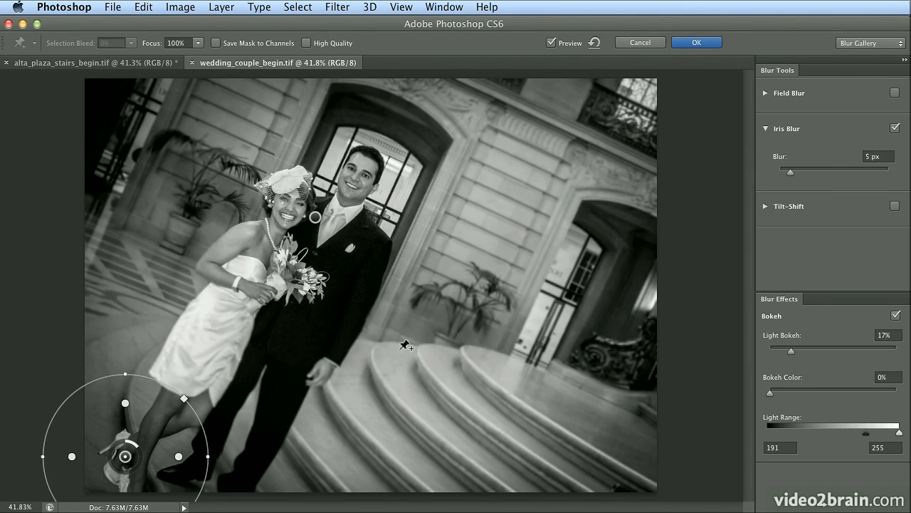
{"action": "left_click_drag", "start_coordinate": [140, 456], "coordinate": [129, 474]}
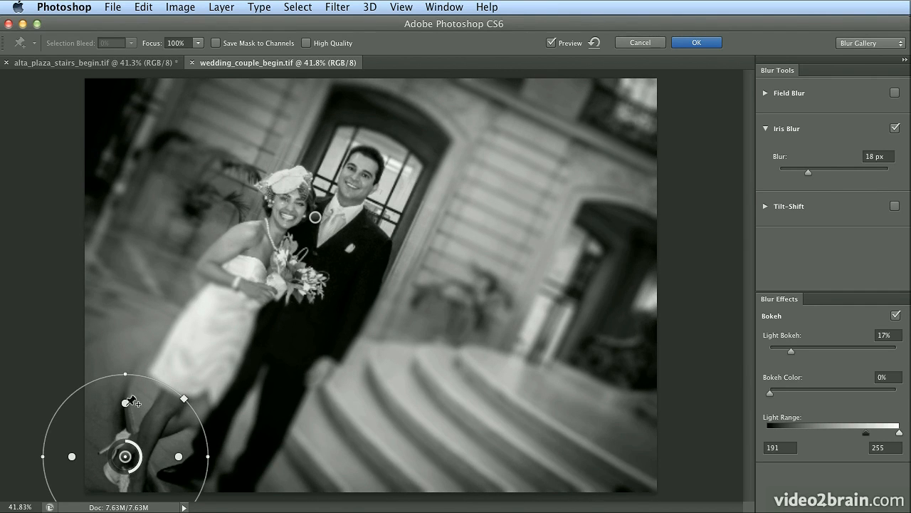
{"action": "left_click_drag", "start_coordinate": [125, 404], "coordinate": [125, 437]}
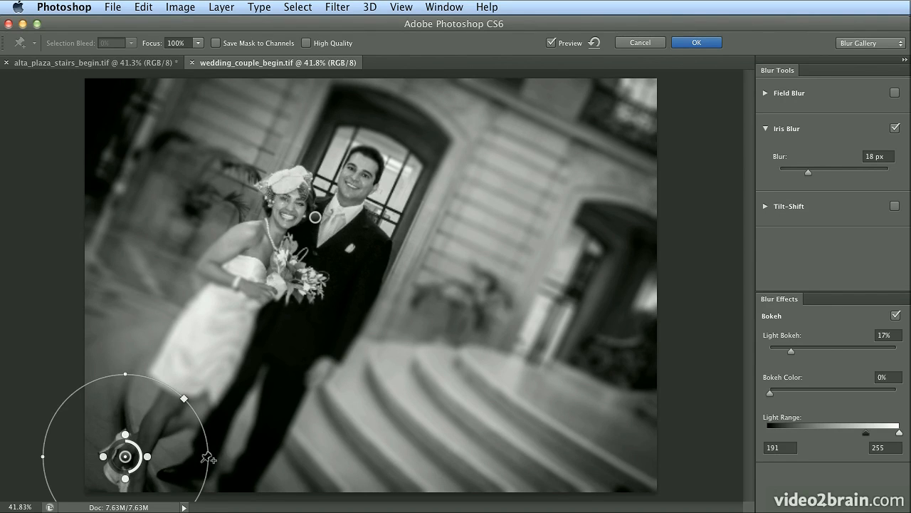
{"action": "left_click_drag", "start_coordinate": [207, 454], "coordinate": [170, 449]}
Apply the iris blur and compare the photo before and after by undoing and redoing the filter
{"action": "left_click", "coordinate": [650, 43]}
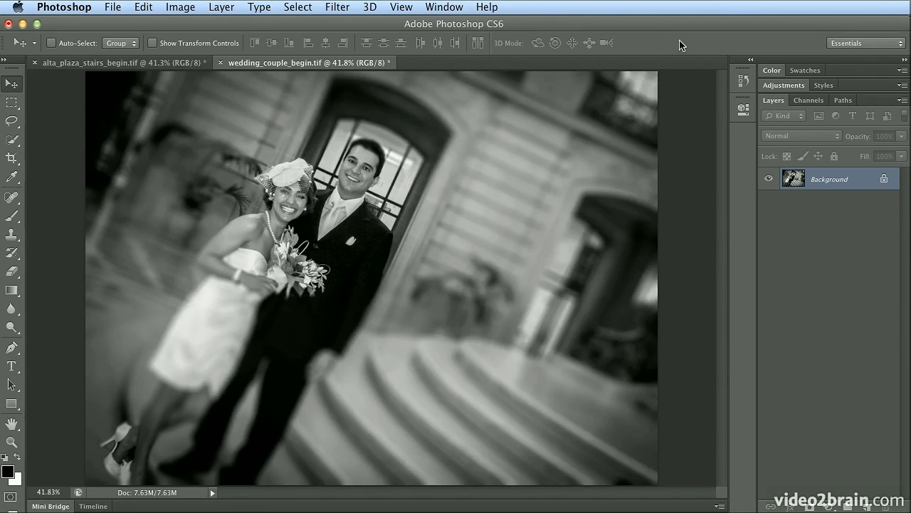
{"action": "key", "text": "super+z"}
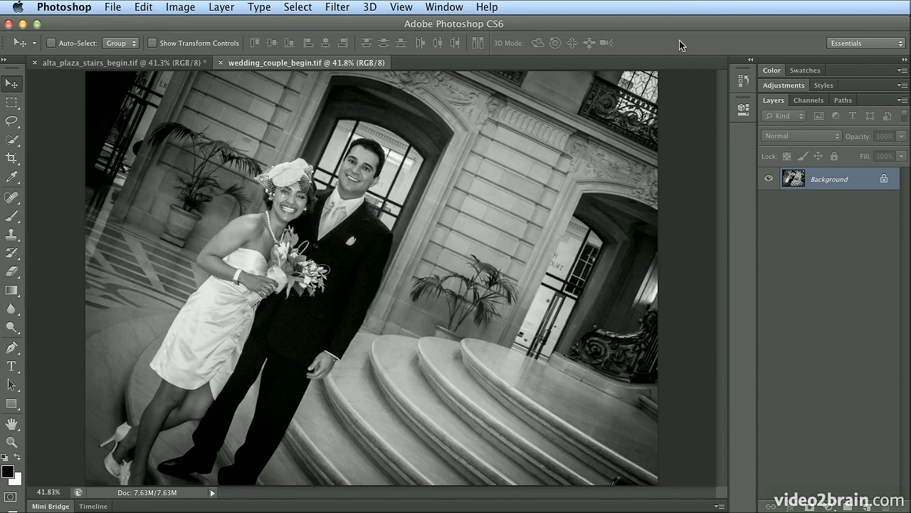
{"action": "key", "text": "super+z"}
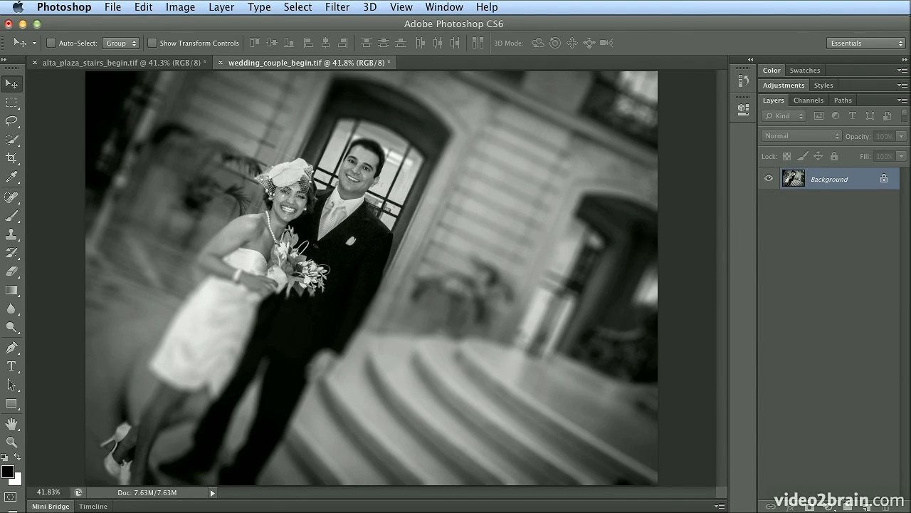
Start a Tilt-Shift blur on alta_plaza_stairs_begin.tif, centred at the head of the stairs, with the sharp band narrowed around the people there
{"action": "left_click", "coordinate": [92, 62]}
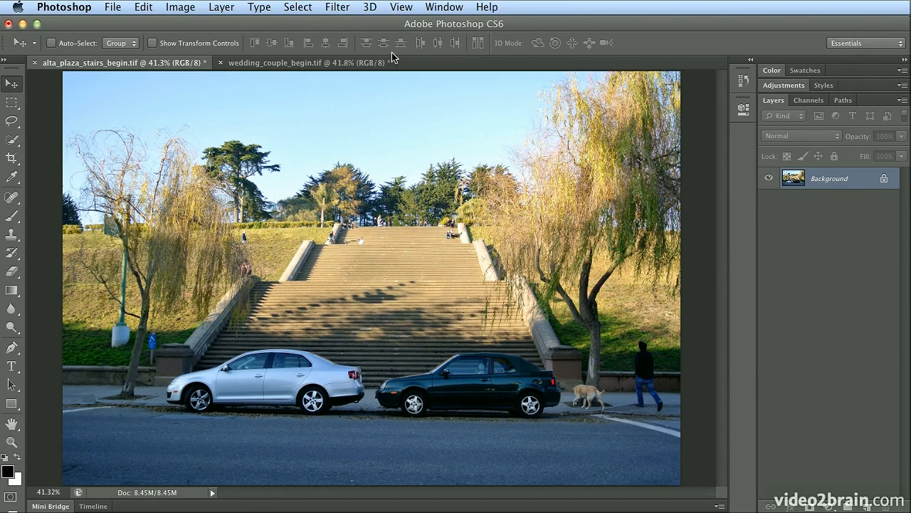
{"action": "left_click", "coordinate": [337, 7]}
{"action": "mouse_move", "coordinate": [413, 175]}
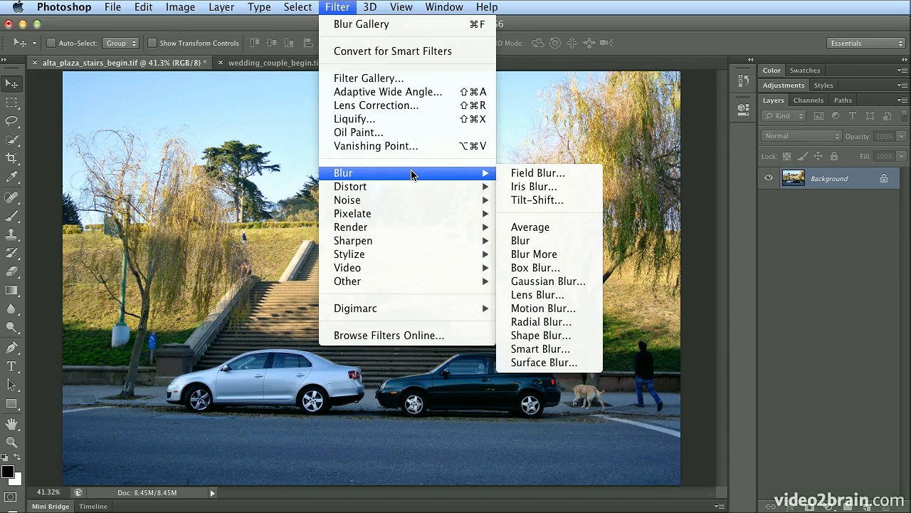
{"action": "left_click", "coordinate": [544, 199]}
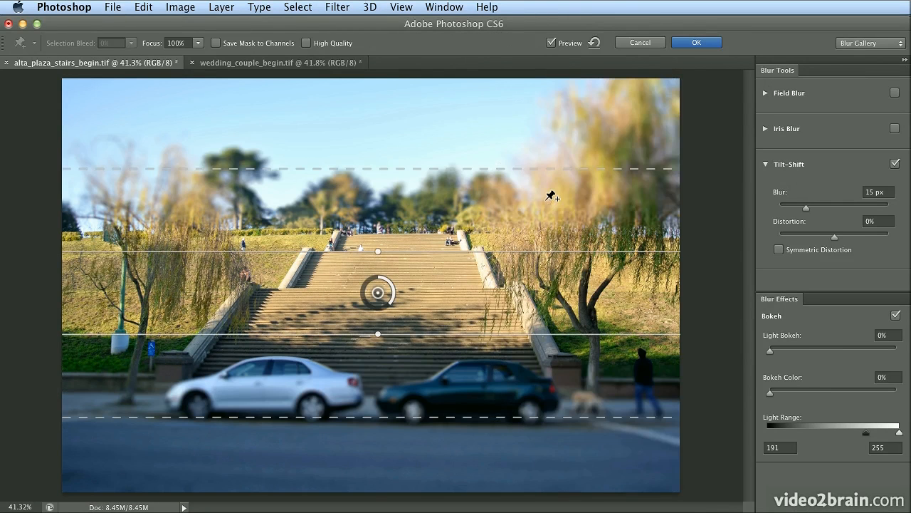
{"action": "left_click_drag", "start_coordinate": [381, 296], "coordinate": [383, 239]}
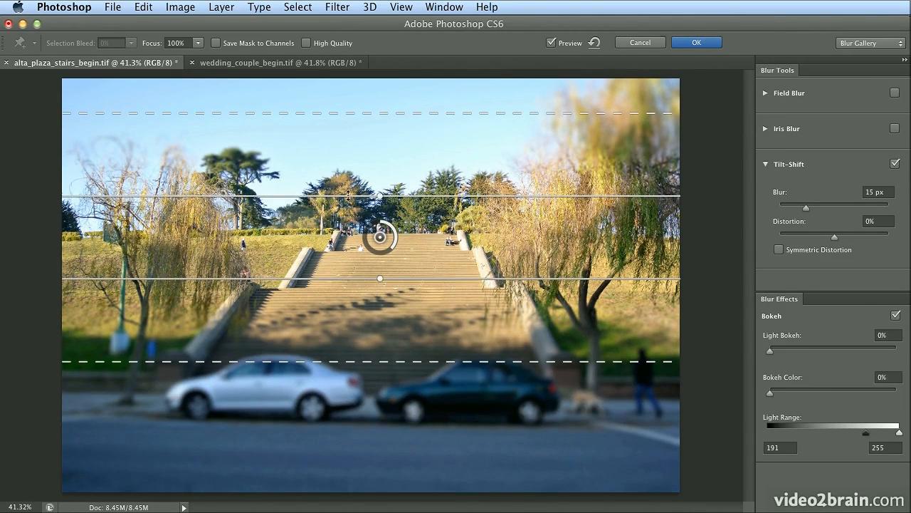
{"action": "left_click_drag", "start_coordinate": [349, 194], "coordinate": [343, 232]}
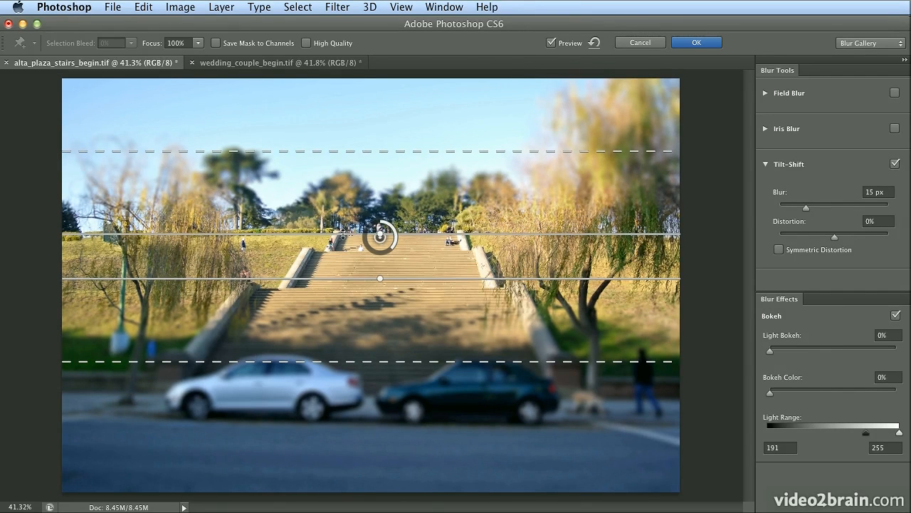
{"action": "left_click_drag", "start_coordinate": [338, 278], "coordinate": [331, 247]}
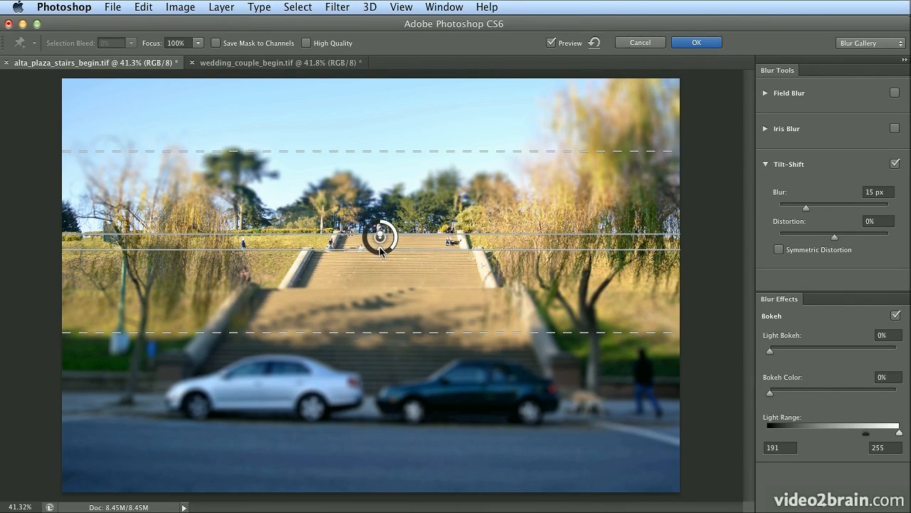
Try rotating the tilt-shift band to about -15.5°, and undo the rotation
{"action": "left_click_drag", "start_coordinate": [382, 253], "coordinate": [378, 255]}
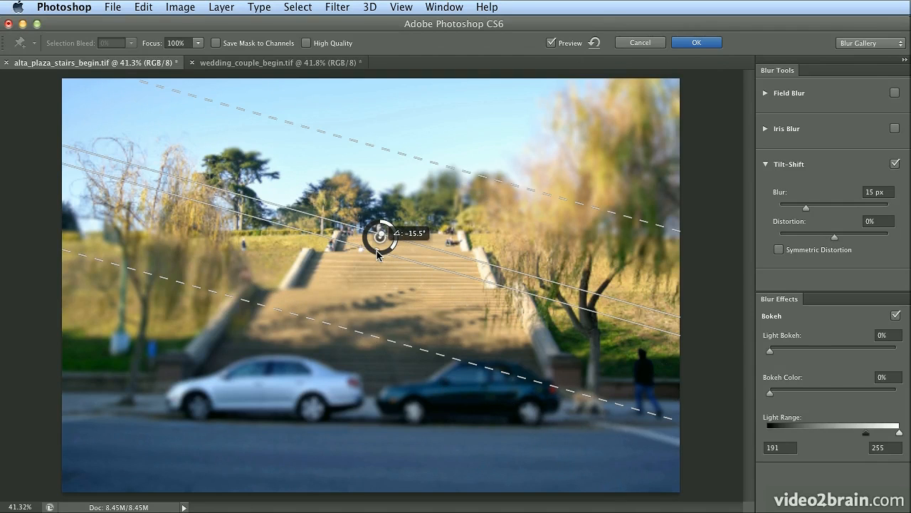
{"action": "left_click_drag", "start_coordinate": [378, 255], "coordinate": [378, 255]}
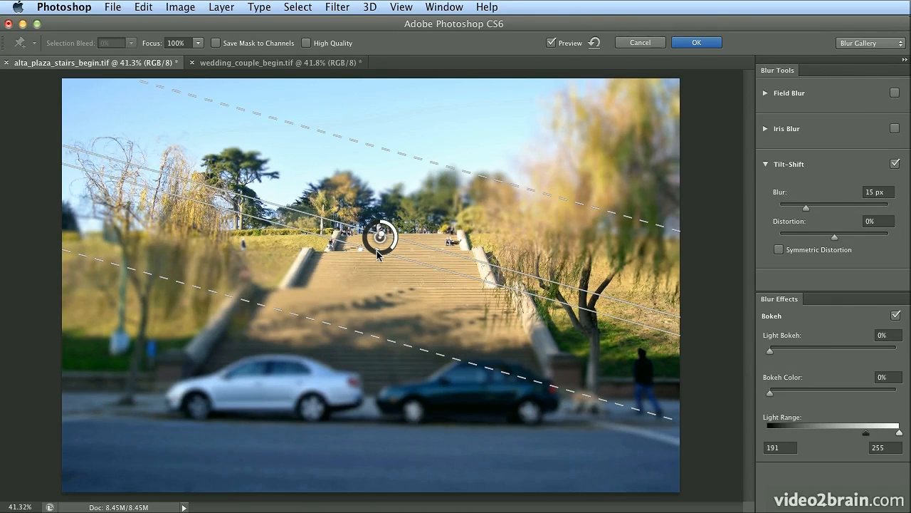
{"action": "key", "text": "super+z"}
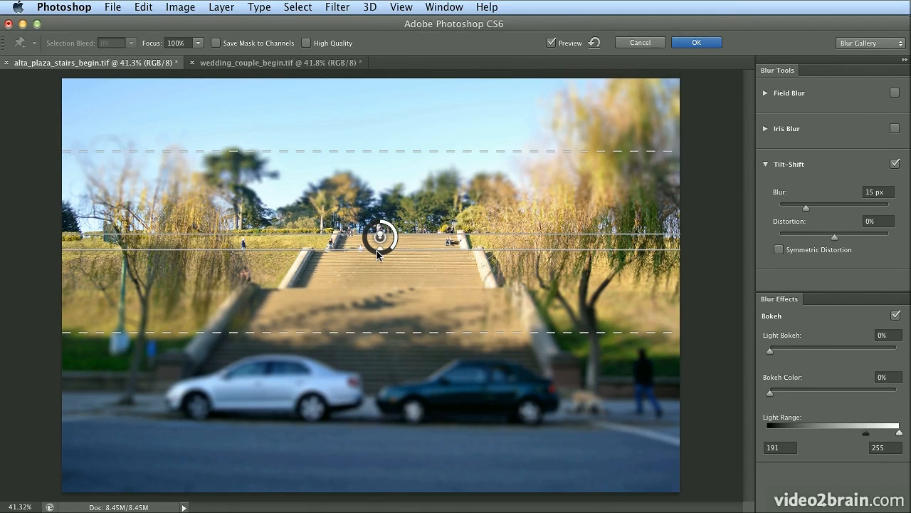
Move both dashed transition lines closer to the sharp band to shorten the blur falloff
{"action": "left_click_drag", "start_coordinate": [361, 153], "coordinate": [357, 195]}
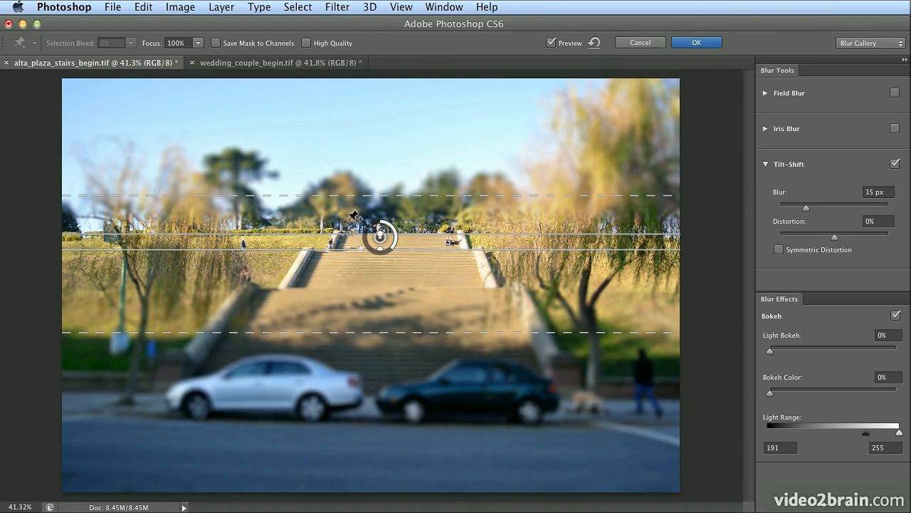
{"action": "left_click_drag", "start_coordinate": [348, 195], "coordinate": [349, 160]}
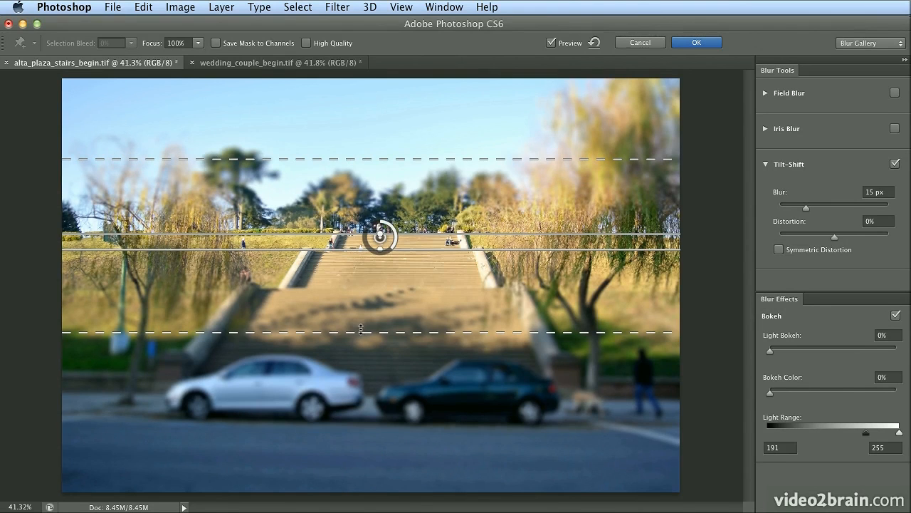
{"action": "left_click_drag", "start_coordinate": [362, 330], "coordinate": [363, 293]}
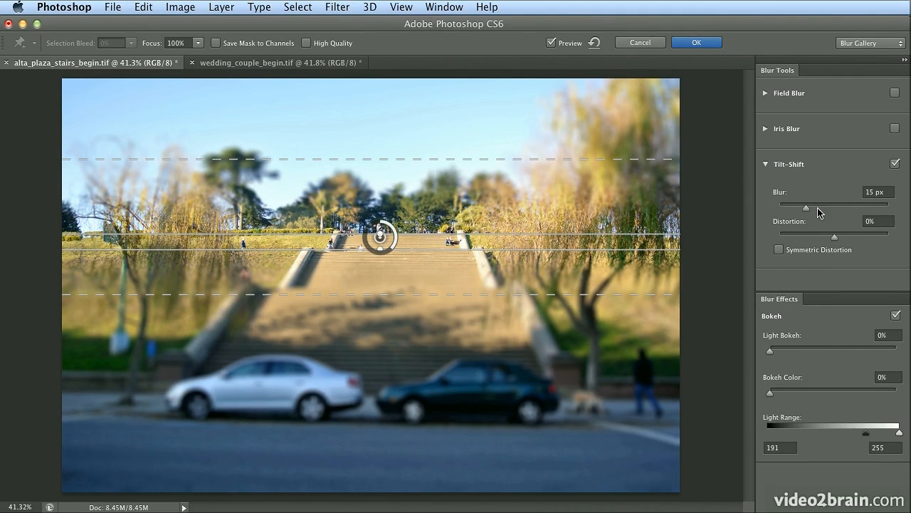
Set the Tilt-Shift blur to 20 px and its distortion to 56%
{"action": "left_click_drag", "start_coordinate": [806, 208], "coordinate": [783, 208]}
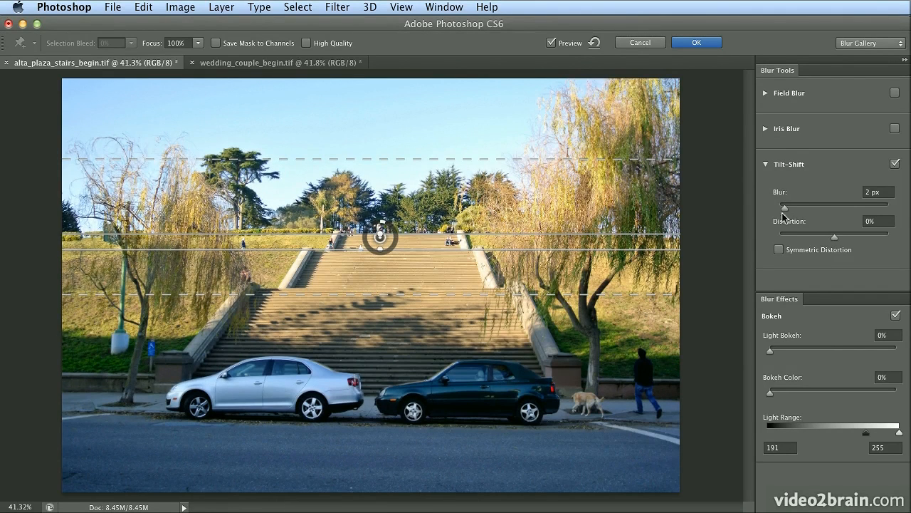
{"action": "left_click_drag", "start_coordinate": [785, 208], "coordinate": [811, 214]}
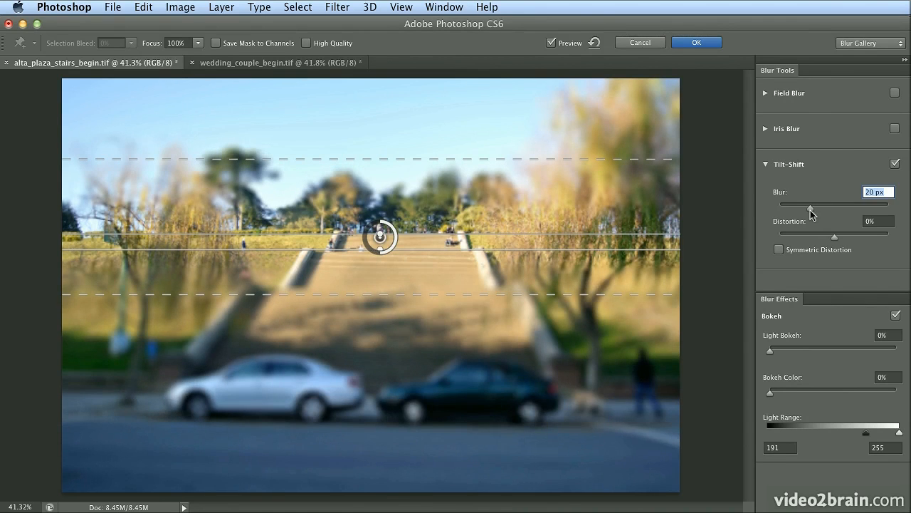
{"action": "left_click", "coordinate": [837, 237]}
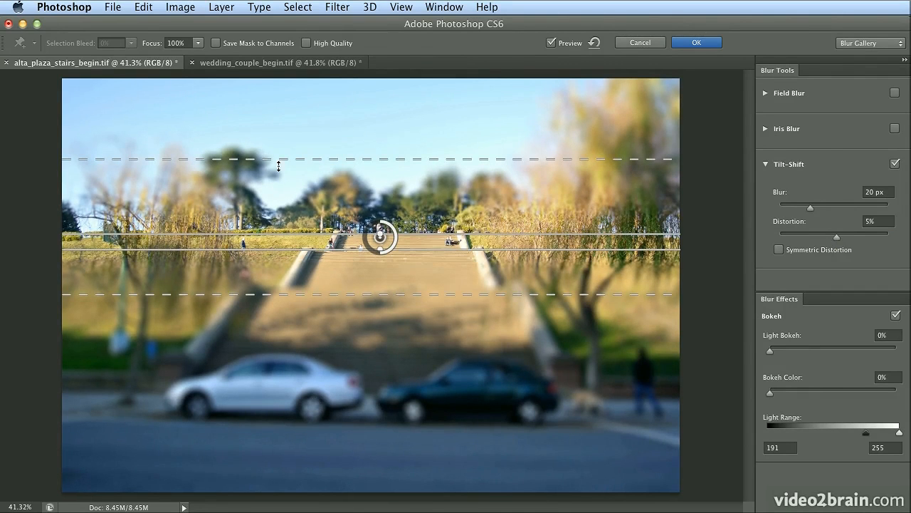
{"action": "left_click_drag", "start_coordinate": [838, 238], "coordinate": [874, 240]}
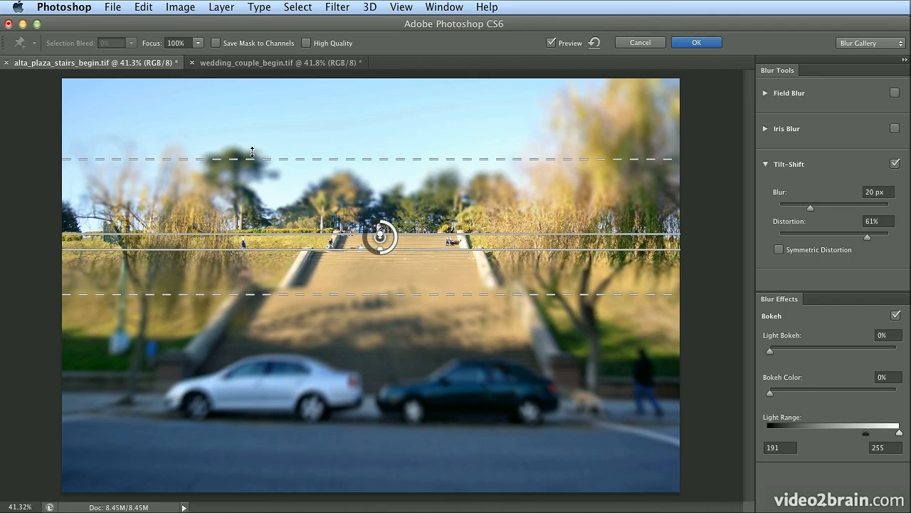
{"action": "left_click_drag", "start_coordinate": [868, 238], "coordinate": [836, 241]}
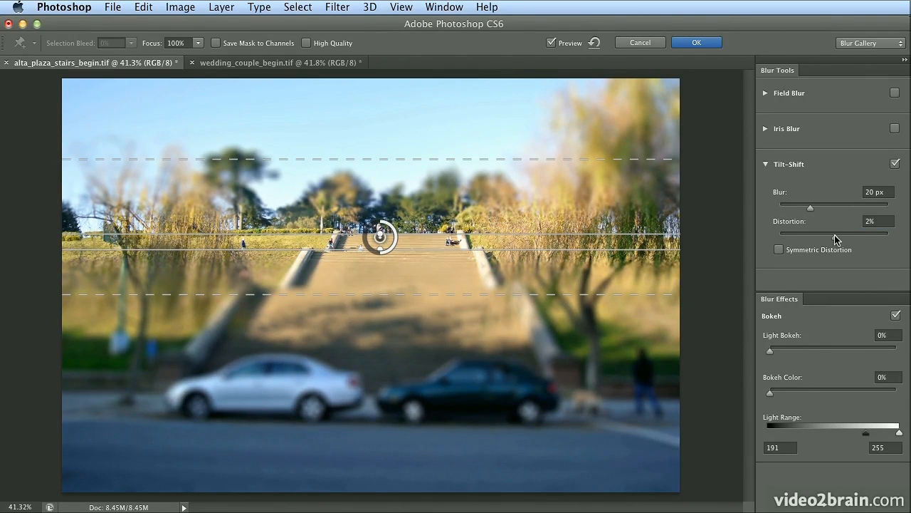
{"action": "left_click_drag", "start_coordinate": [836, 240], "coordinate": [892, 245]}
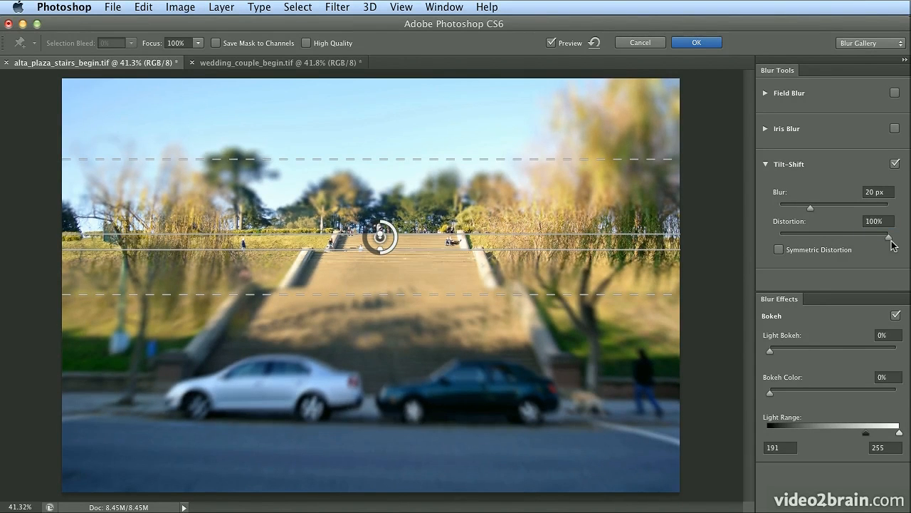
{"action": "left_click_drag", "start_coordinate": [893, 245], "coordinate": [866, 242]}
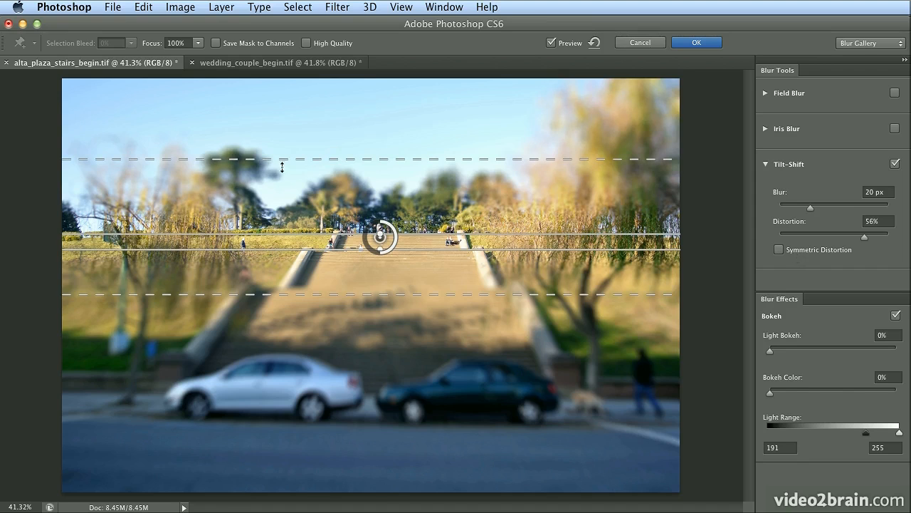
Apply the Tilt-Shift blur with Symmetric Distortion left off, and compare the stairs photo before and after by undoing and restoring the blur
{"action": "left_click", "coordinate": [810, 254]}
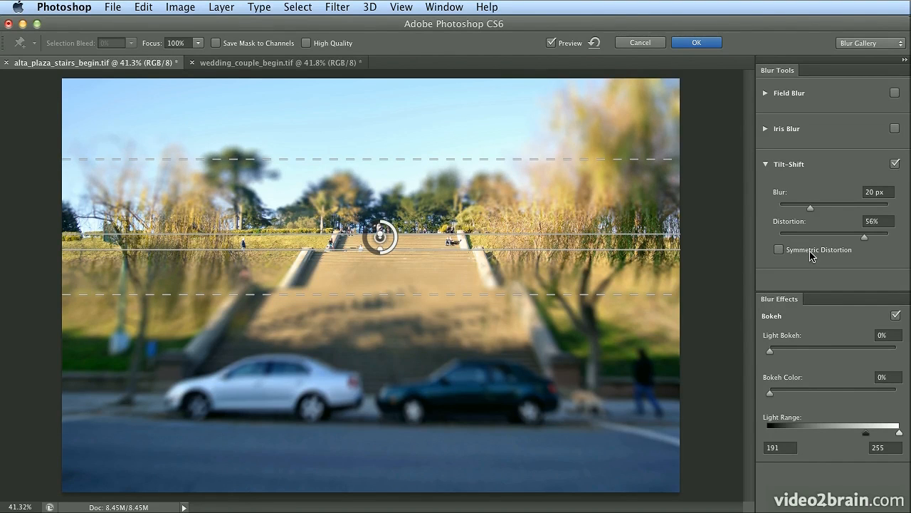
{"action": "left_click", "coordinate": [811, 250]}
{"action": "left_click", "coordinate": [714, 43]}
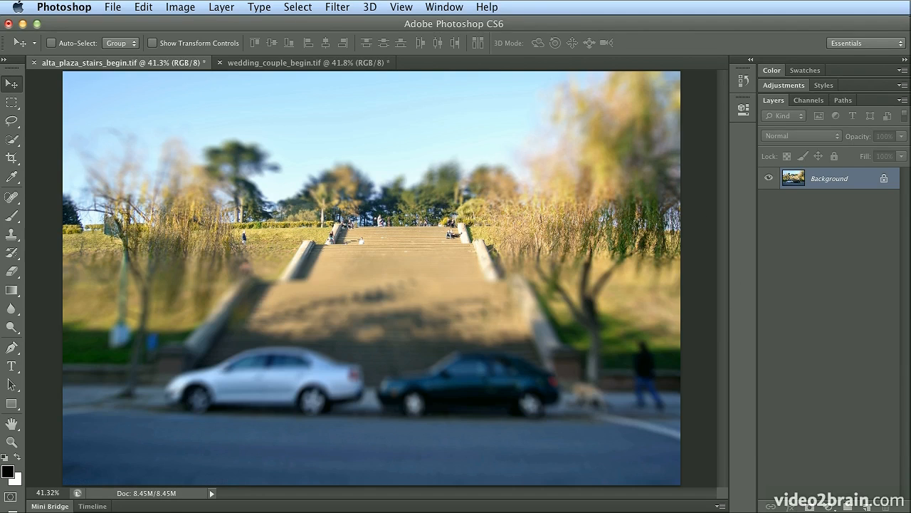
{"action": "key", "text": "super+z"}
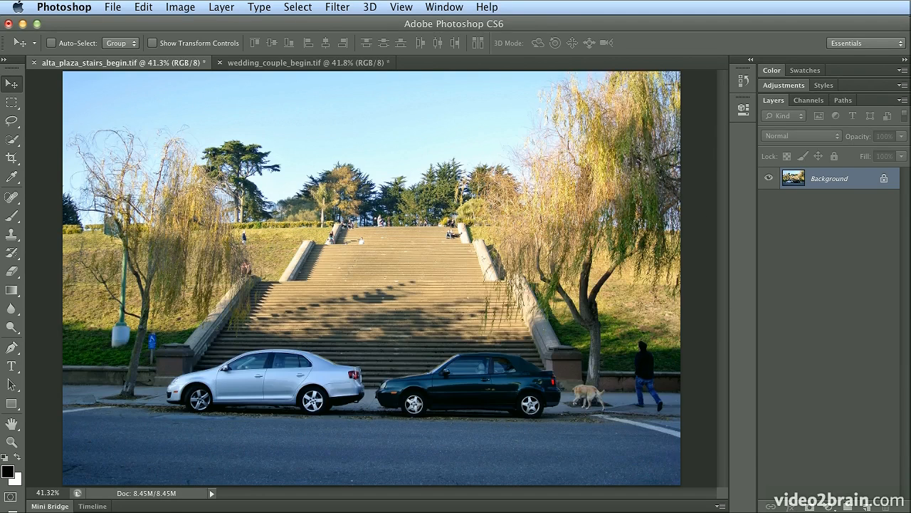
{"action": "key", "text": "super+z"}
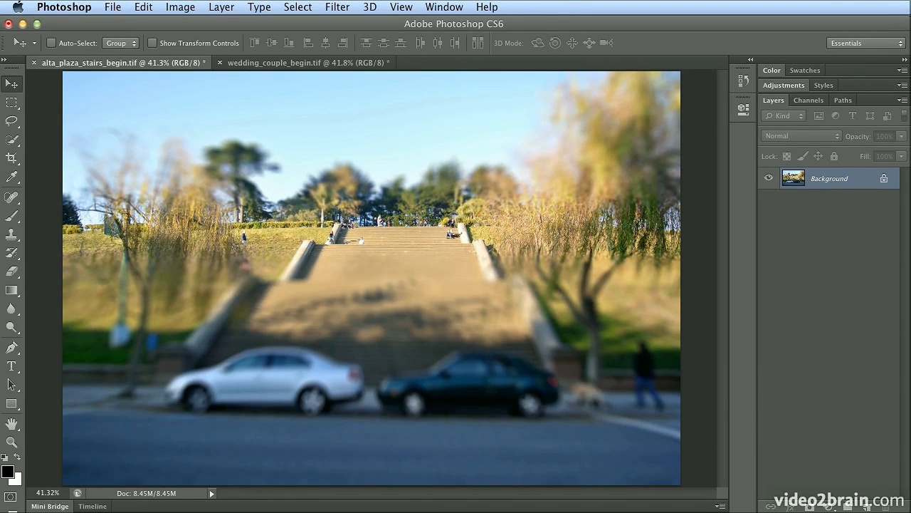
Compare the blurred results in wedding_couple_begin.tif and alta_plaza_stairs_begin.tif by alternating between the two photos, finishing on the stairs
{"action": "left_click", "coordinate": [289, 64]}
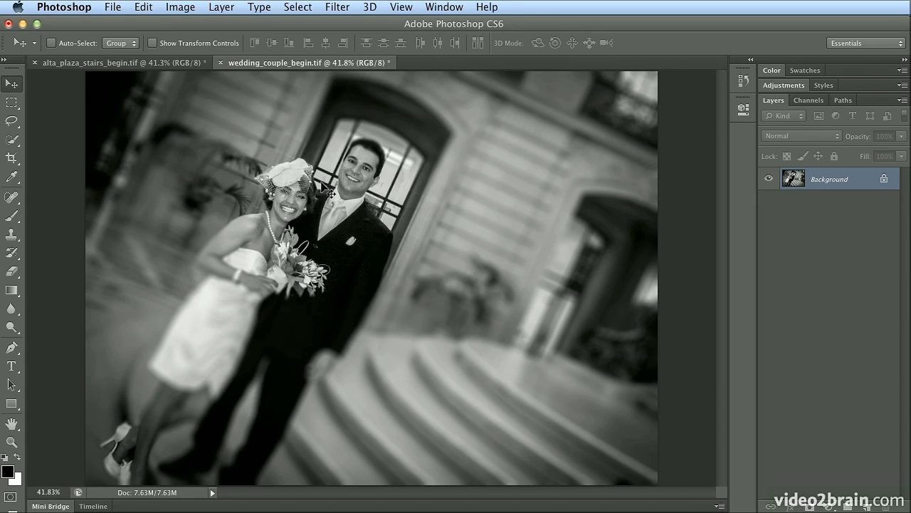
{"action": "left_click", "coordinate": [110, 64]}
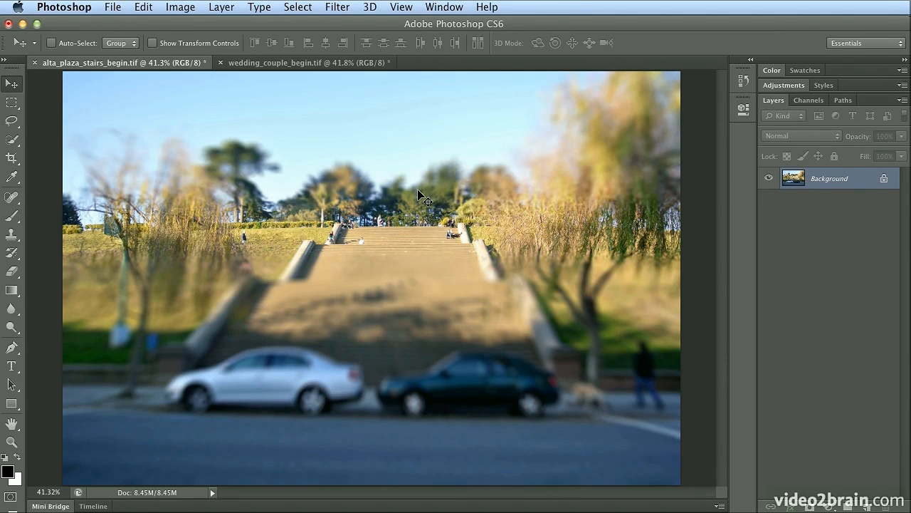
{"action": "left_click", "coordinate": [342, 66]}
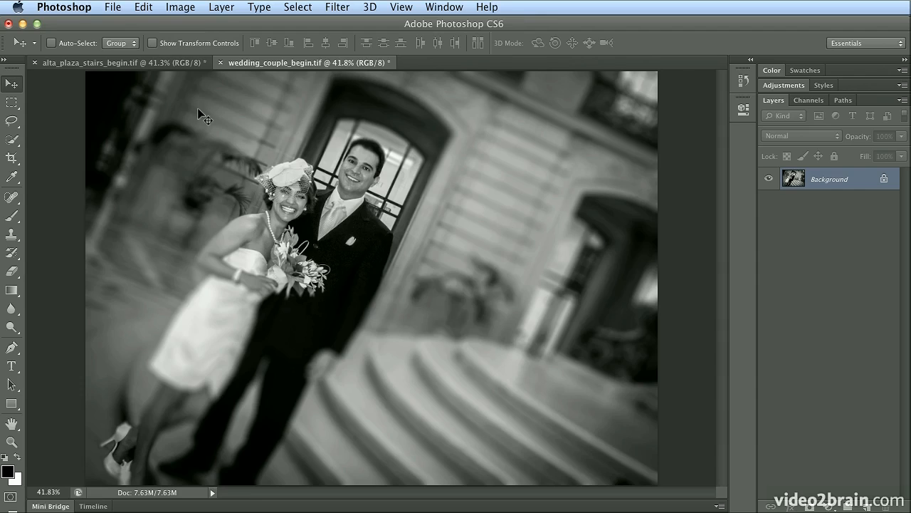
{"action": "left_click", "coordinate": [134, 63]}
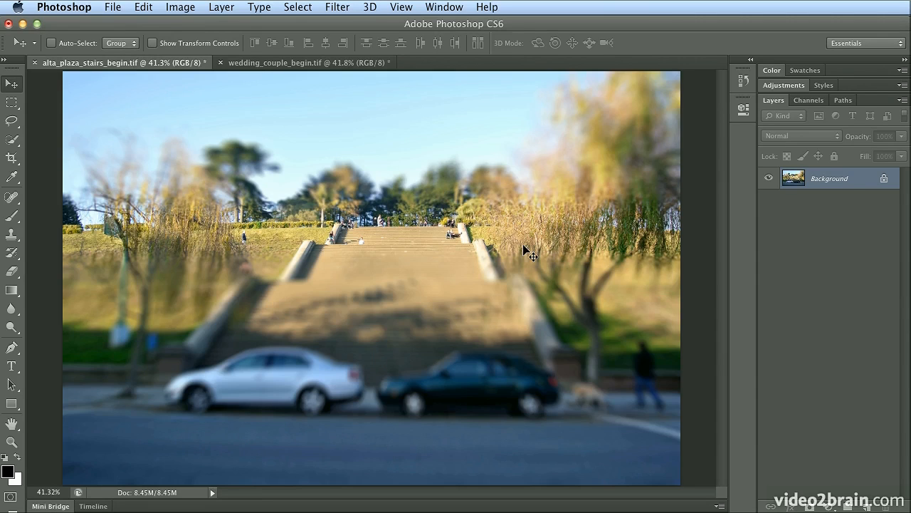